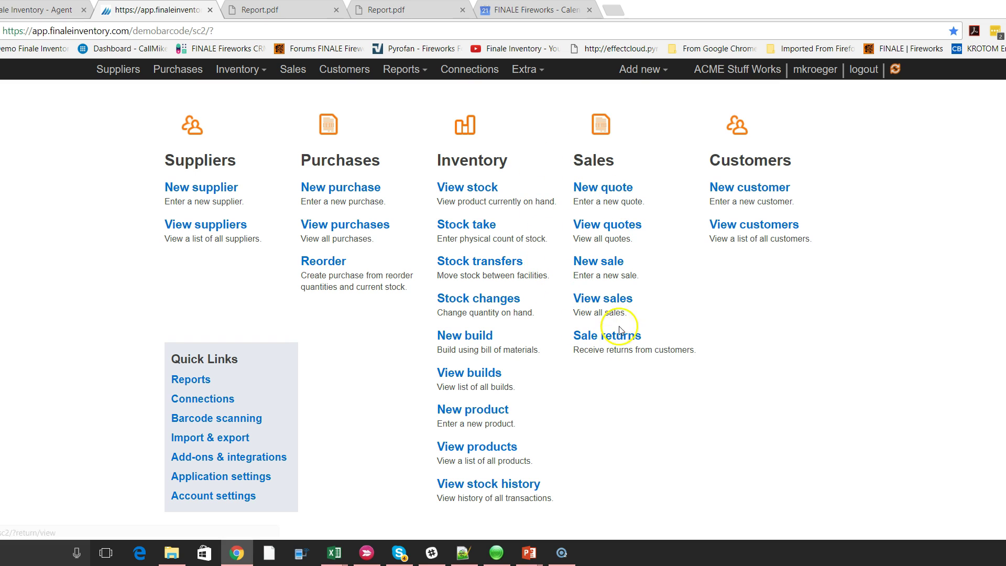
Step: Open sale order 10145 from the sales list and print it as a PDF with Print Sales Order
click(618, 302)
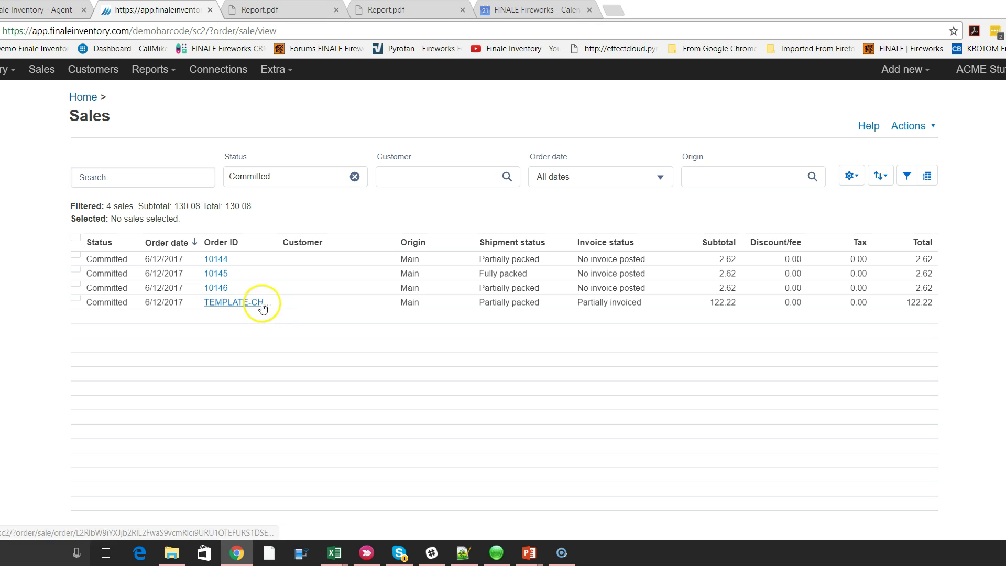
click(226, 280)
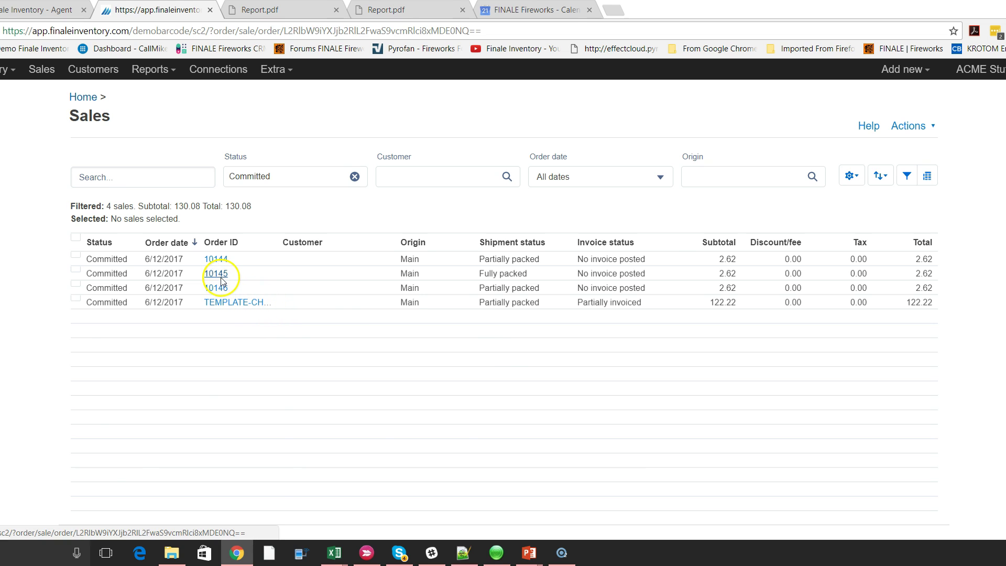
scroll(382, 331, down, 3)
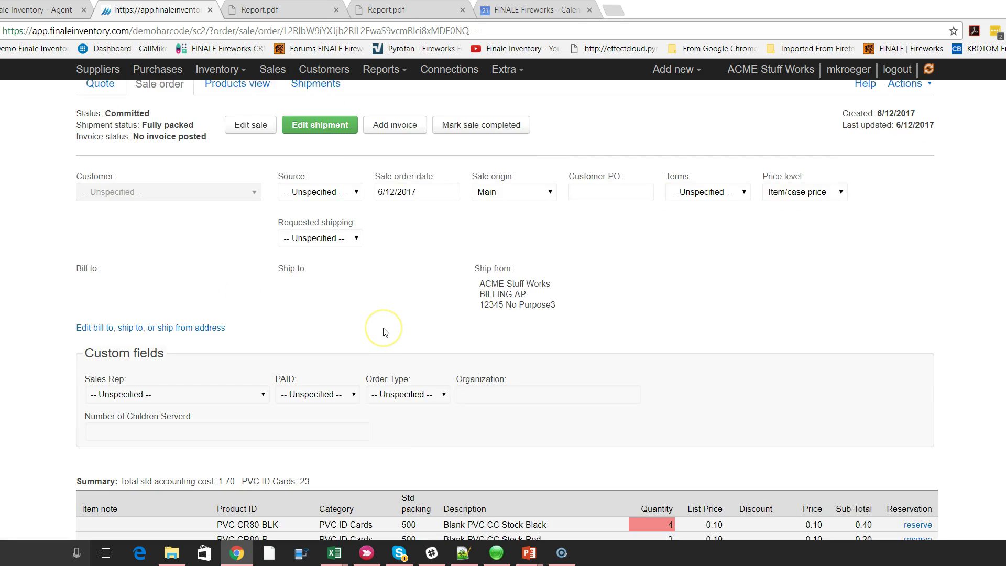
scroll(385, 332, up, 3)
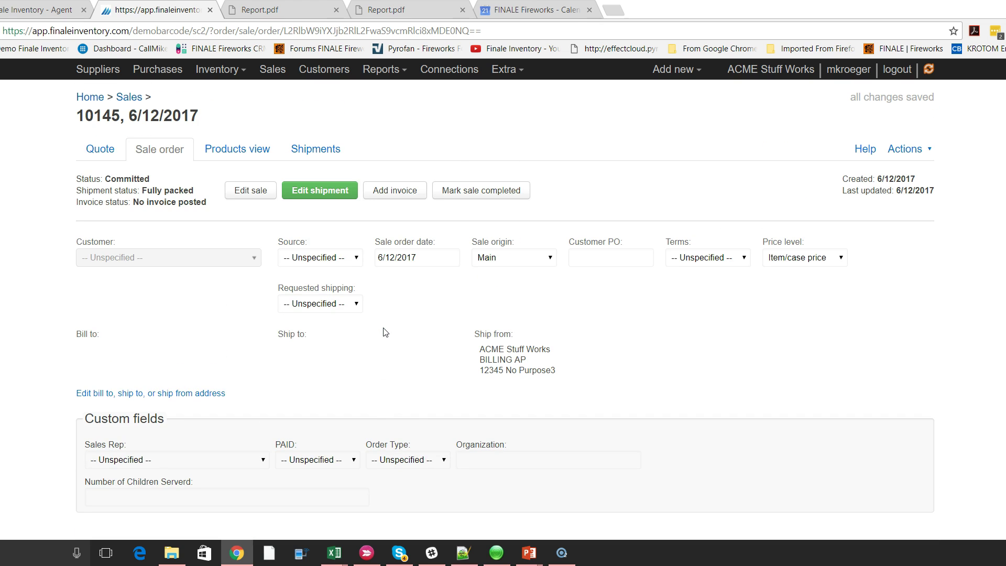
click(910, 152)
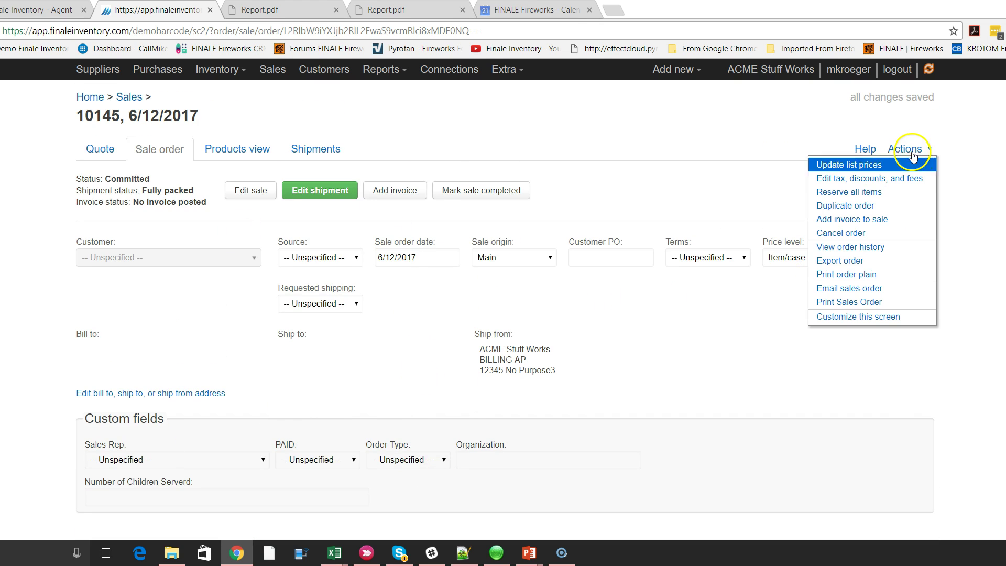
click(855, 307)
Step: Review the plain sale order PDF, highlight its SALE ORDER heading, and return to order 10145
click(300, 9)
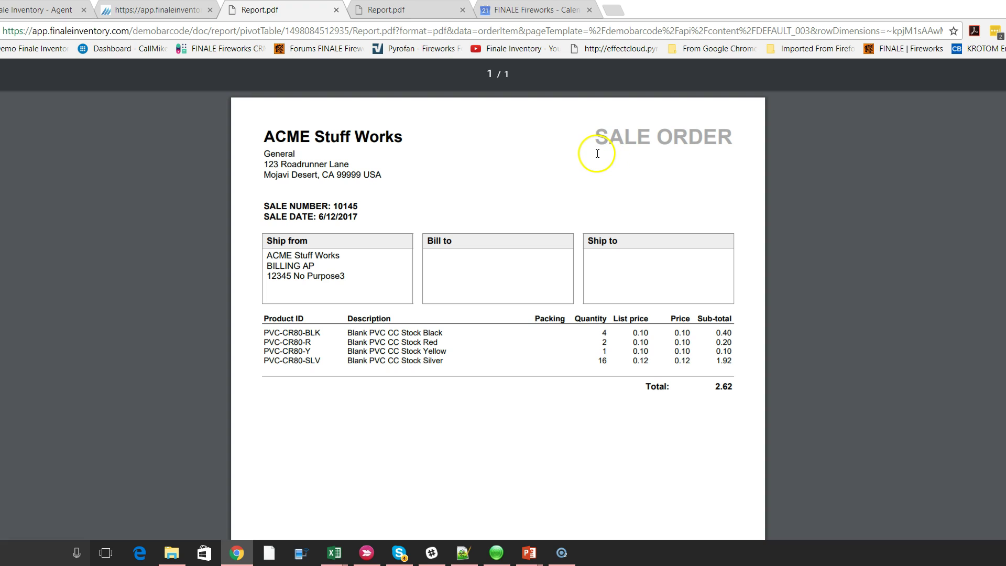
drag(597, 139, 726, 152)
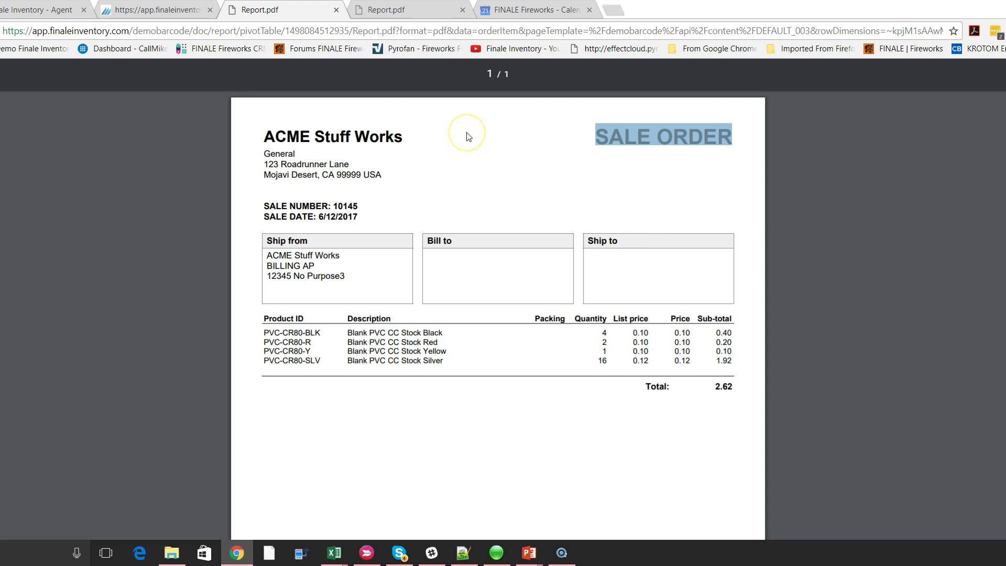
click(197, 16)
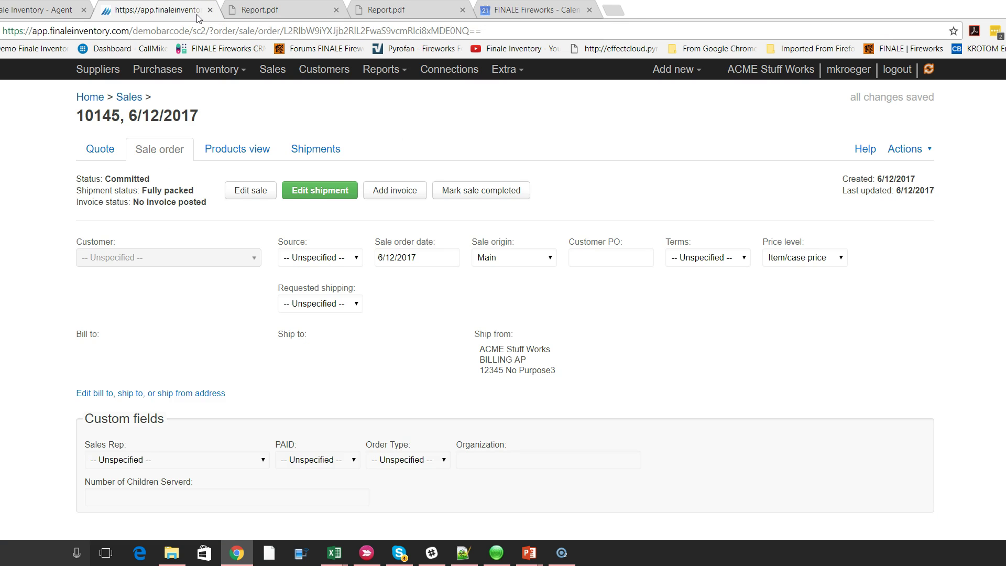
Step: Open Customize this screen for sale orders and inspect the Print Sales Order report menu item
click(907, 150)
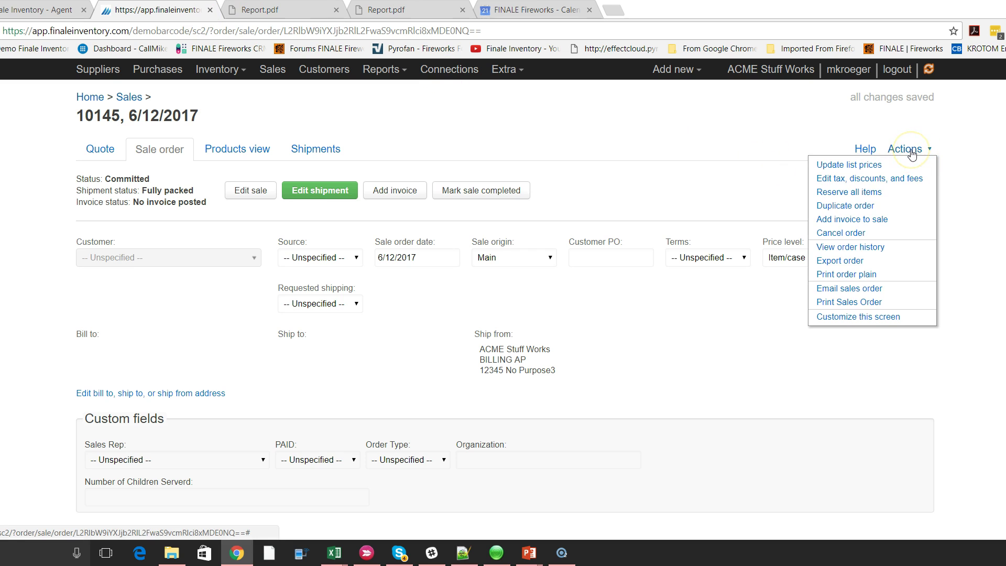
click(864, 321)
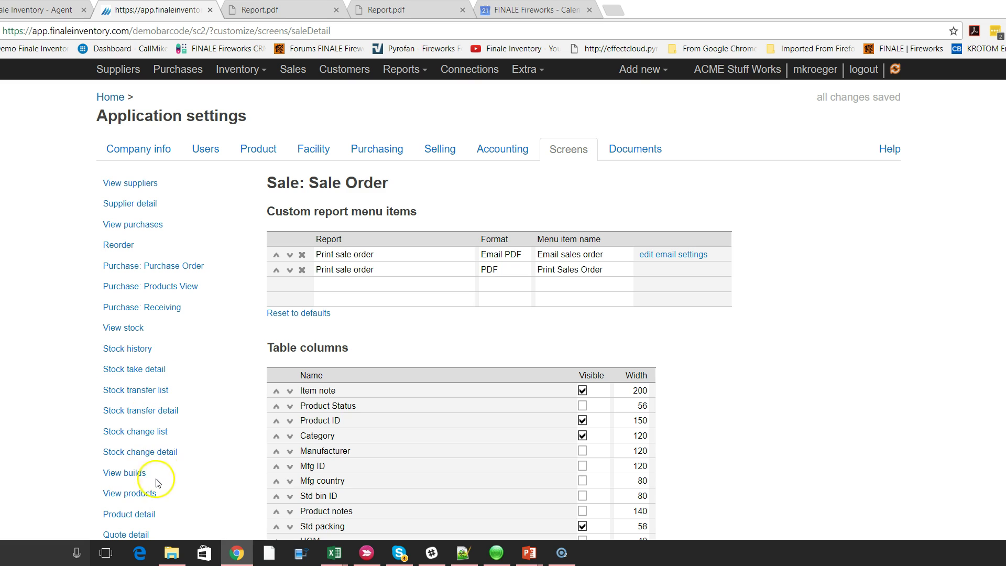
drag(266, 181, 403, 189)
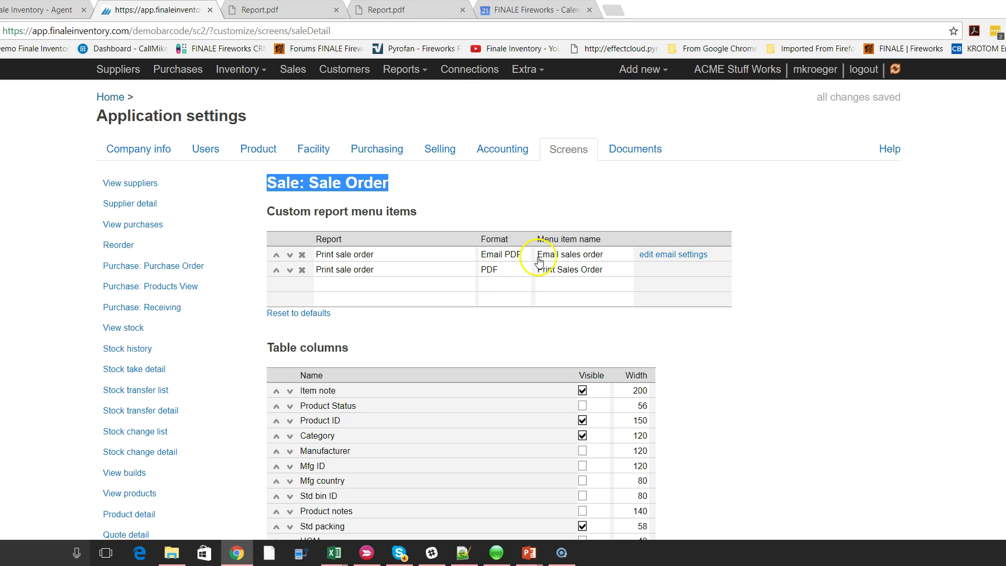
drag(537, 239, 599, 245)
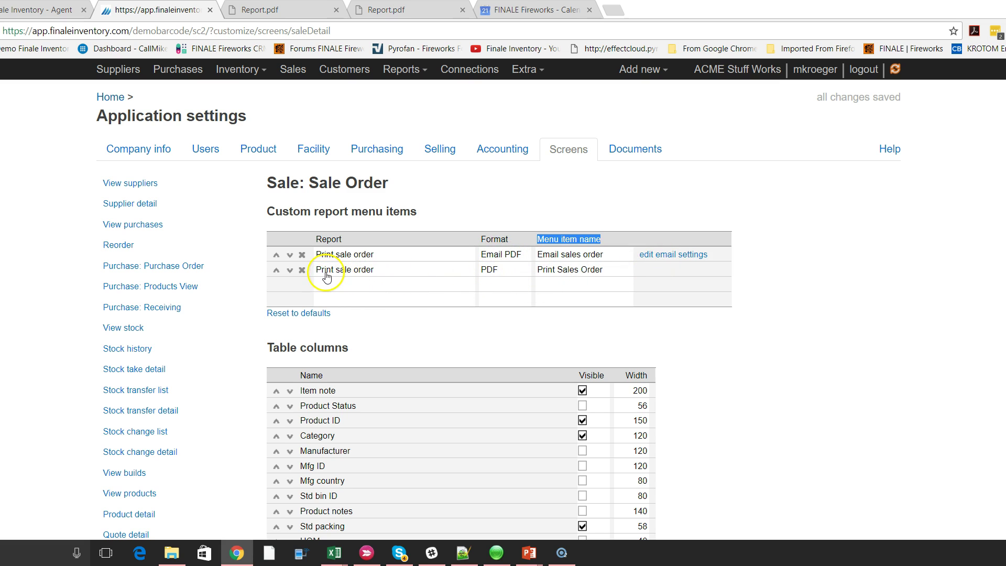
double_click(319, 241)
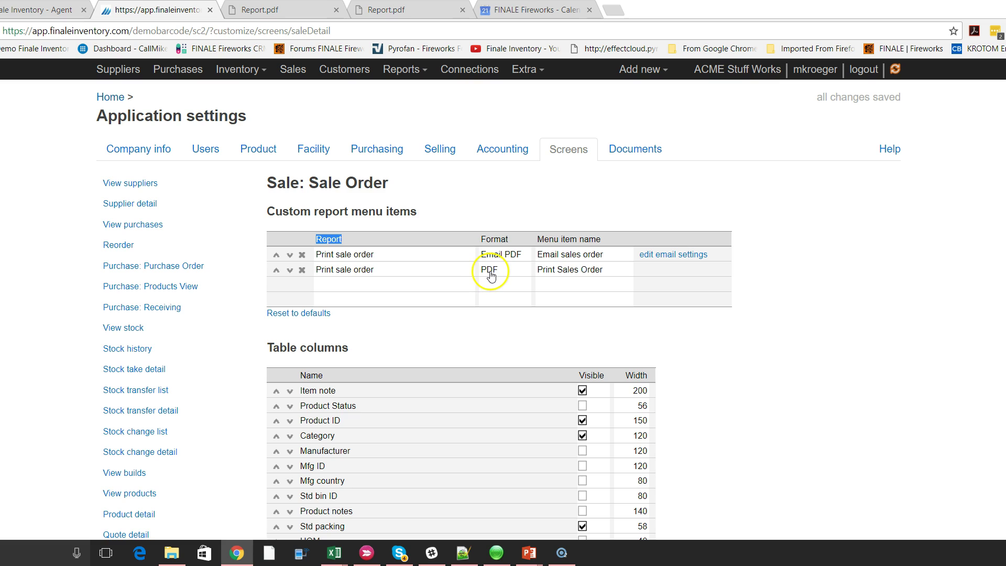
click(543, 277)
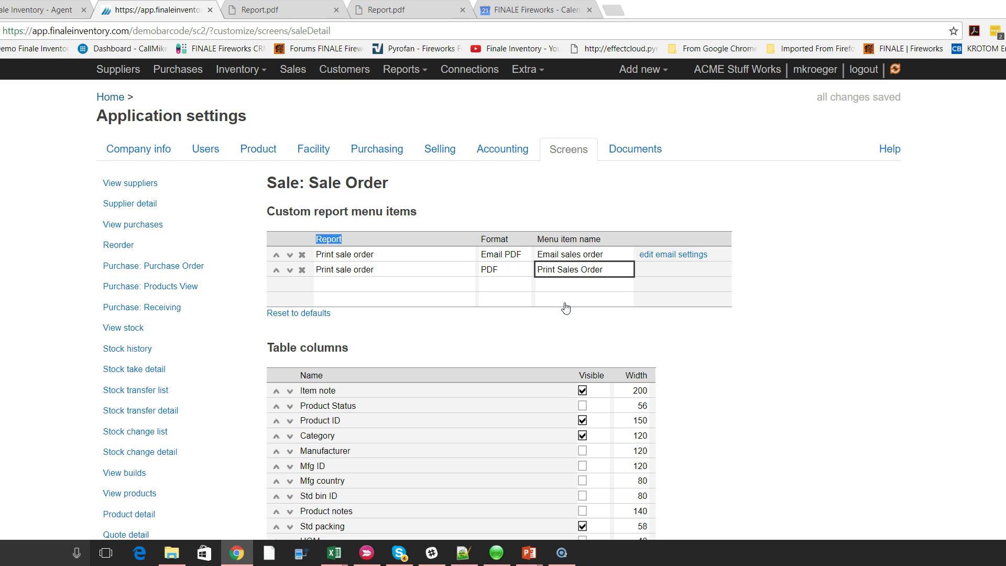
drag(548, 296, 458, 291)
Step: Go to Reports > Documents and review the Sale templates, including Print sale order w/ barcodes
click(409, 77)
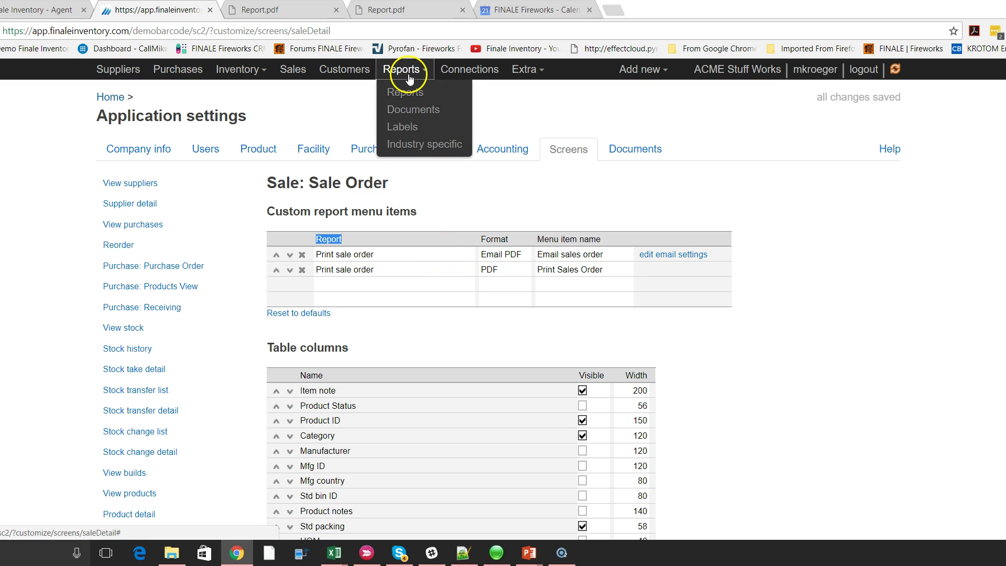
click(413, 109)
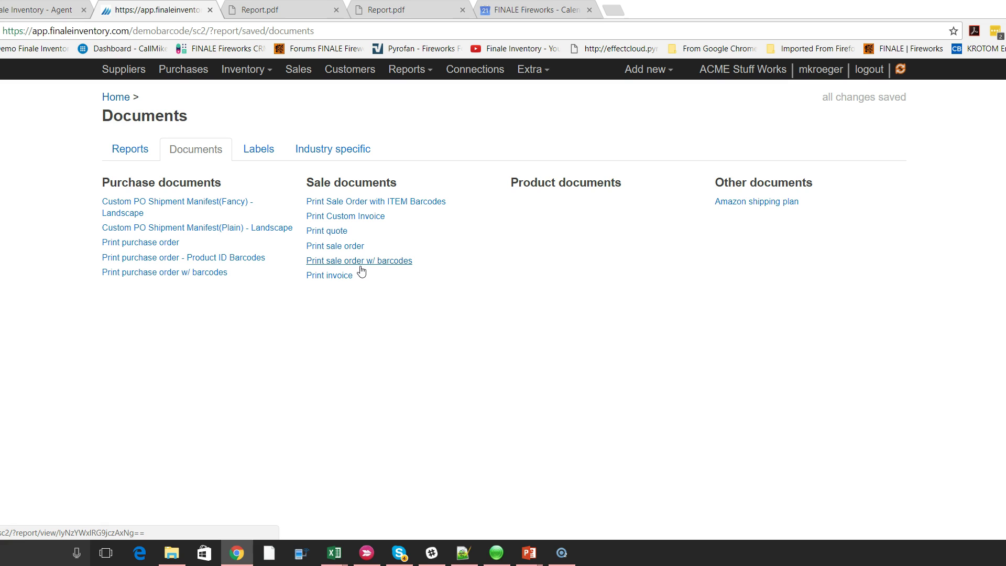
click(210, 155)
Step: Reopen sale order 10145 and open its Customize this screen settings
click(298, 69)
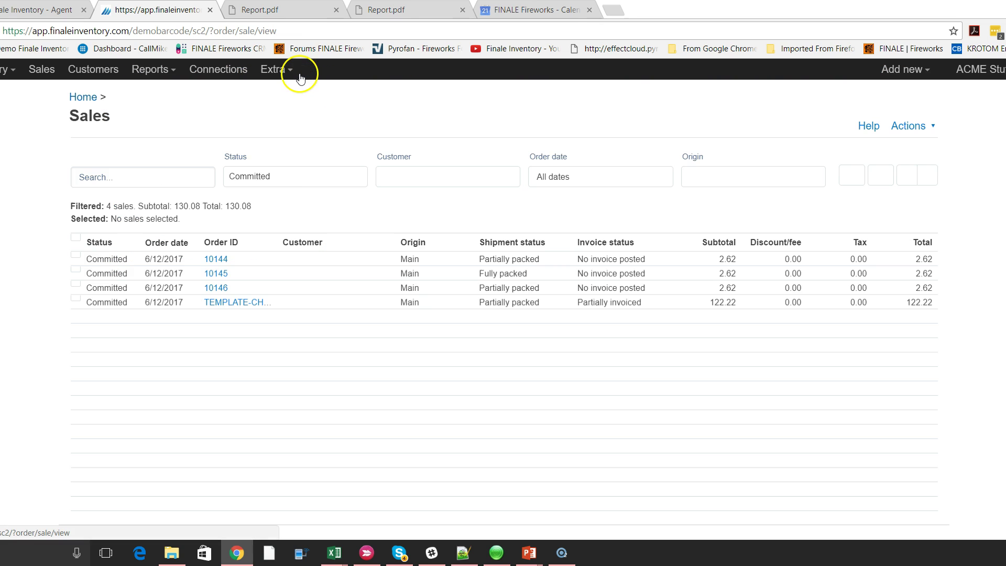
click(218, 277)
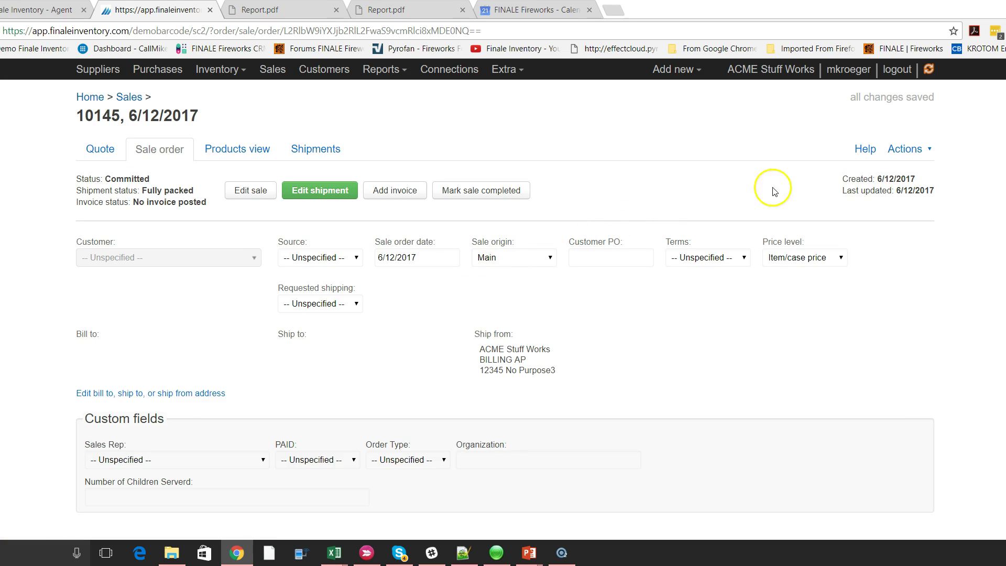
click(901, 150)
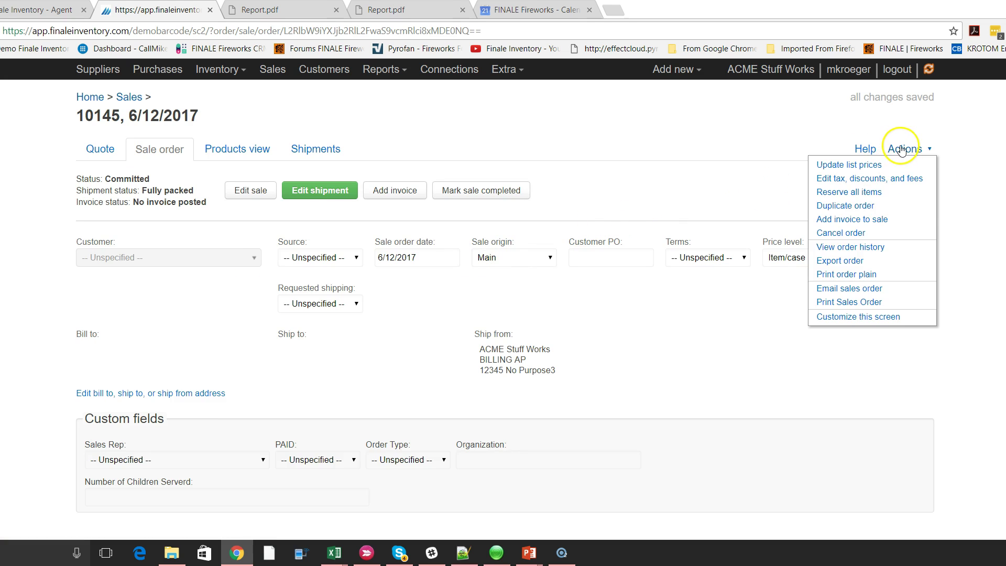
click(884, 316)
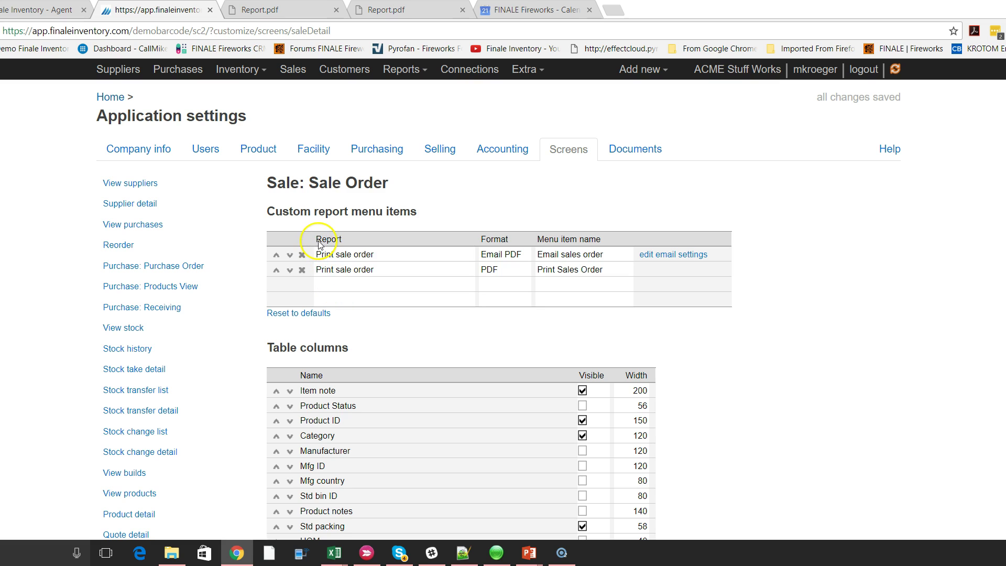
Step: Add a custom report row using 'Print sale order w/ barcodes', found by searching 'barc'
click(324, 287)
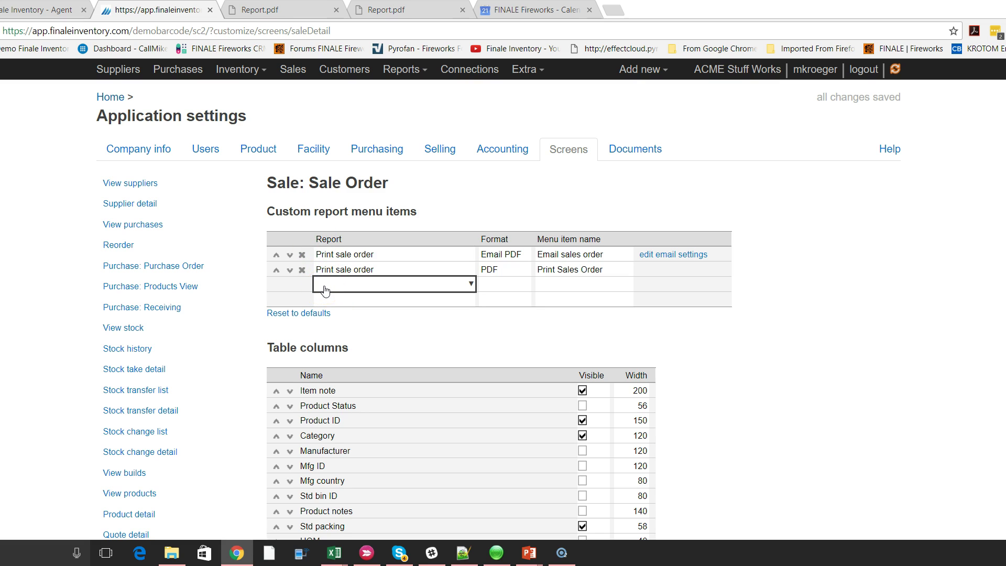
click(324, 287)
text(barcode)
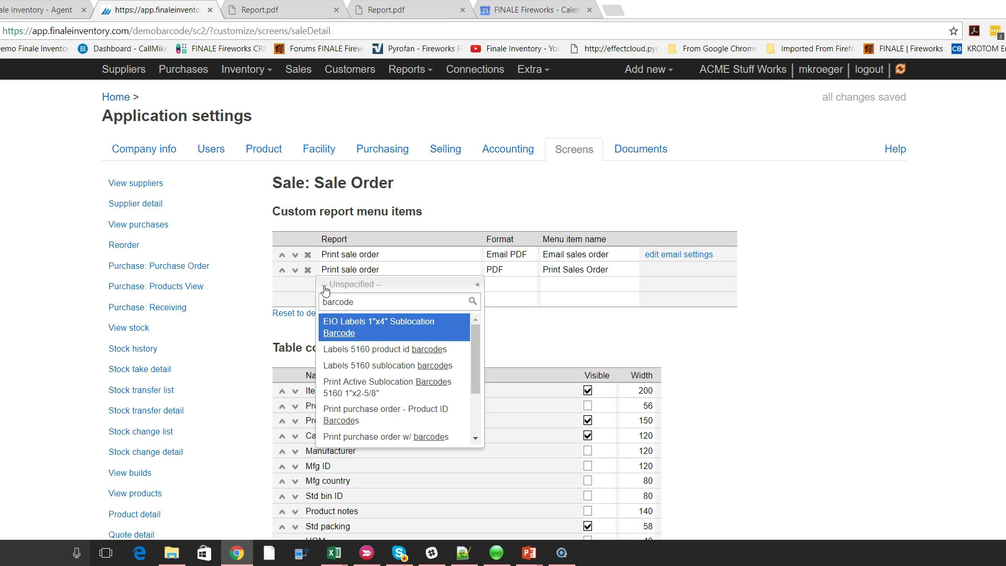
drag(480, 385, 479, 403)
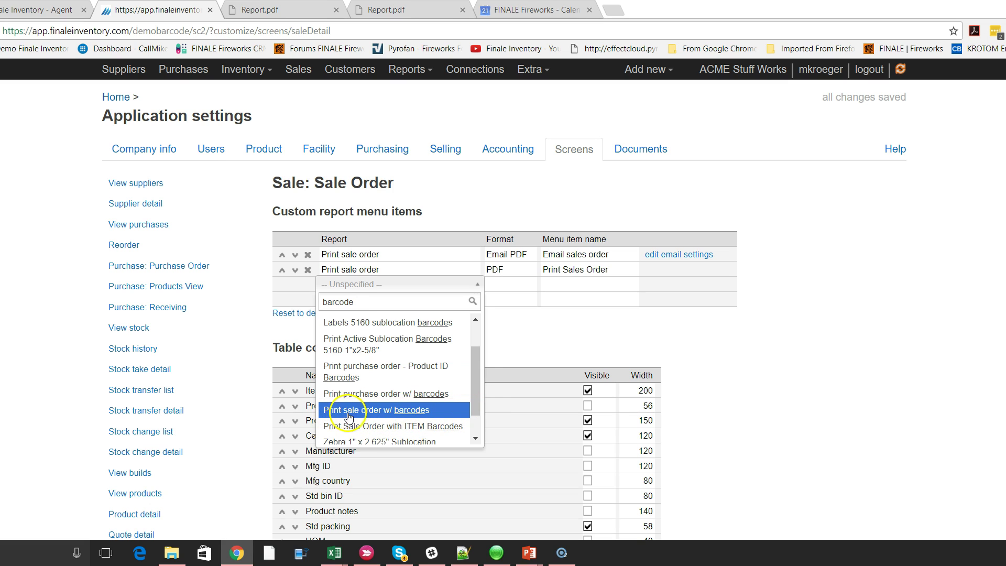
click(401, 417)
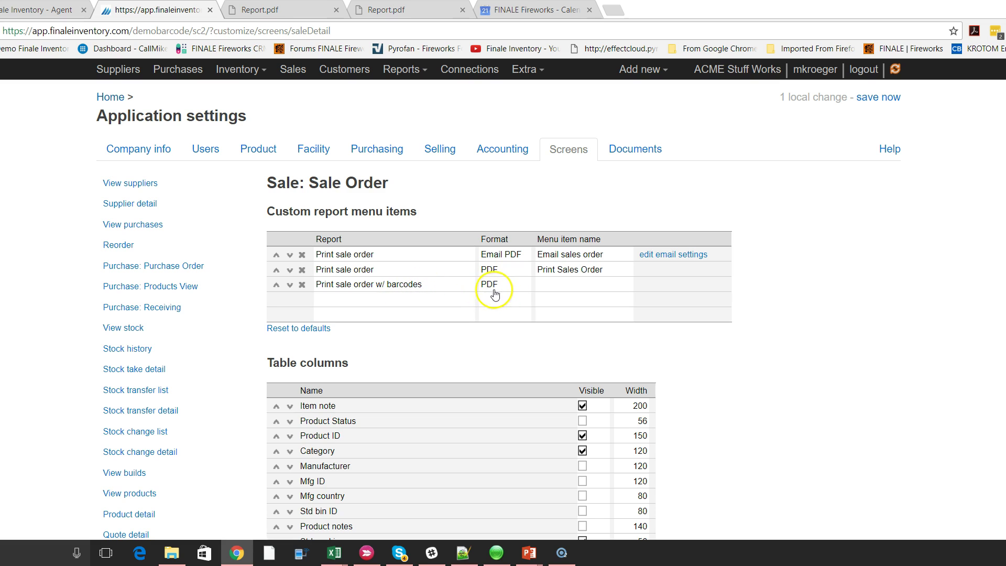
Step: Name the new menu item 'Print Sales Order w/Barcode' and save the screen settings
click(545, 291)
text(Print Sales Order w/Barc)
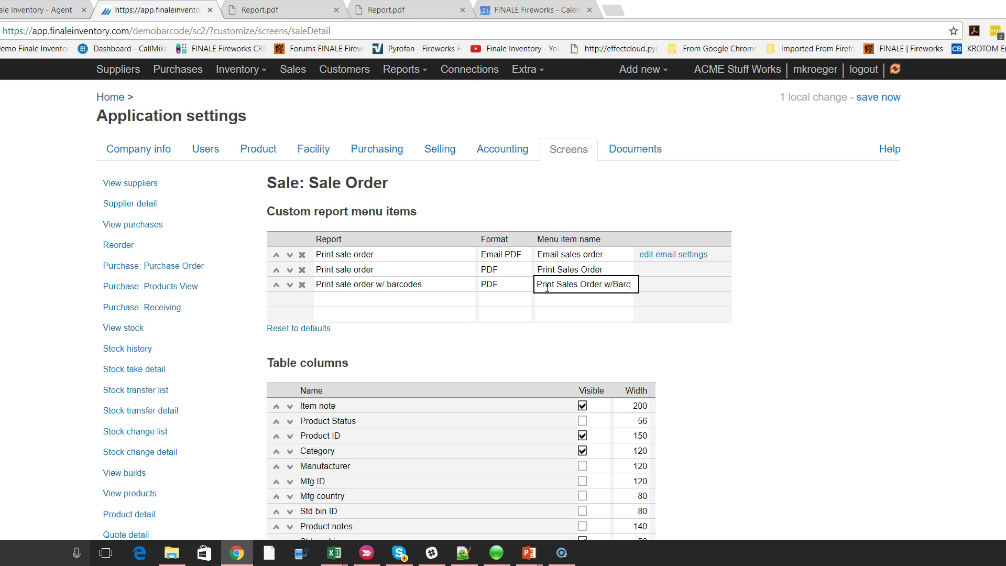
text(ode)
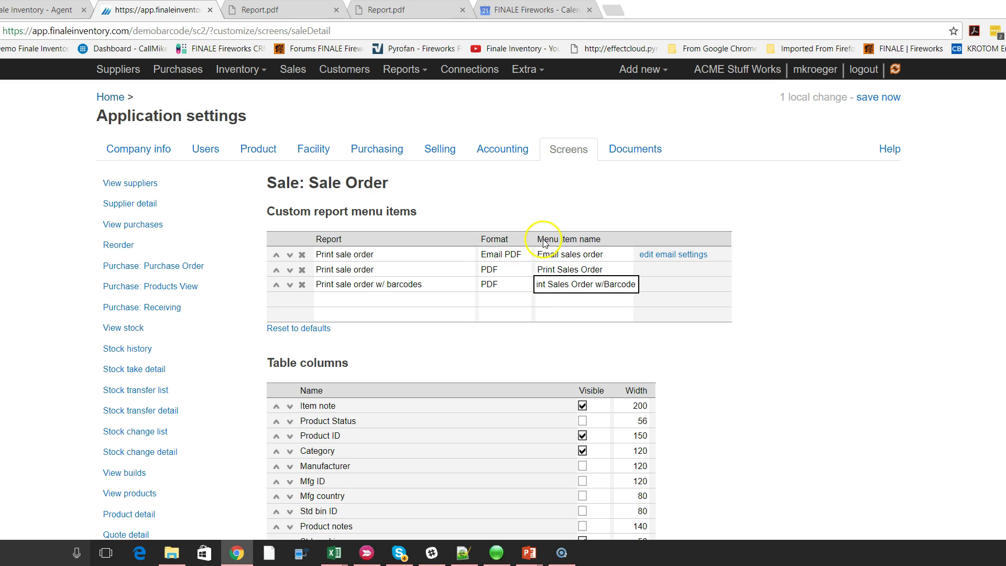
drag(545, 242, 612, 249)
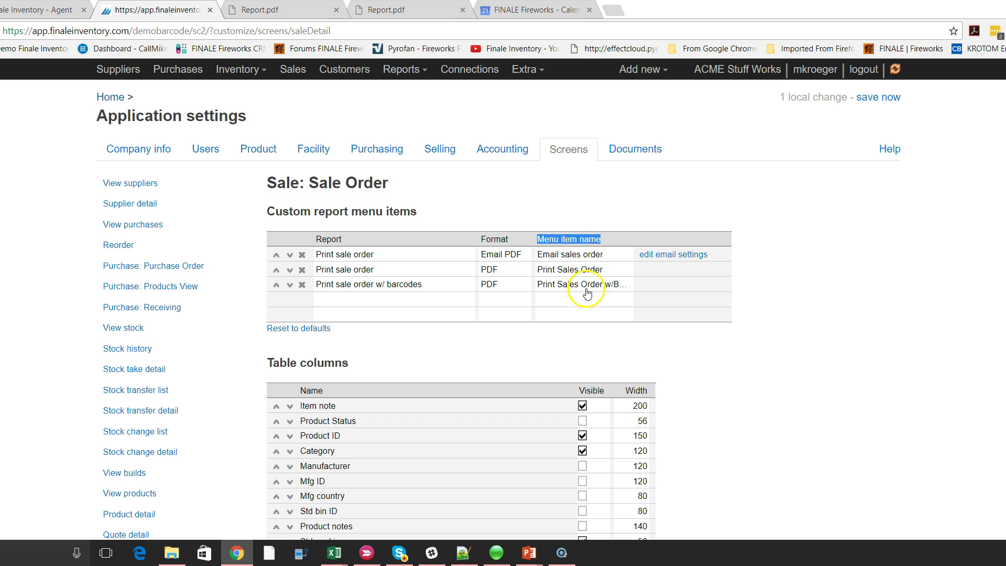
click(877, 97)
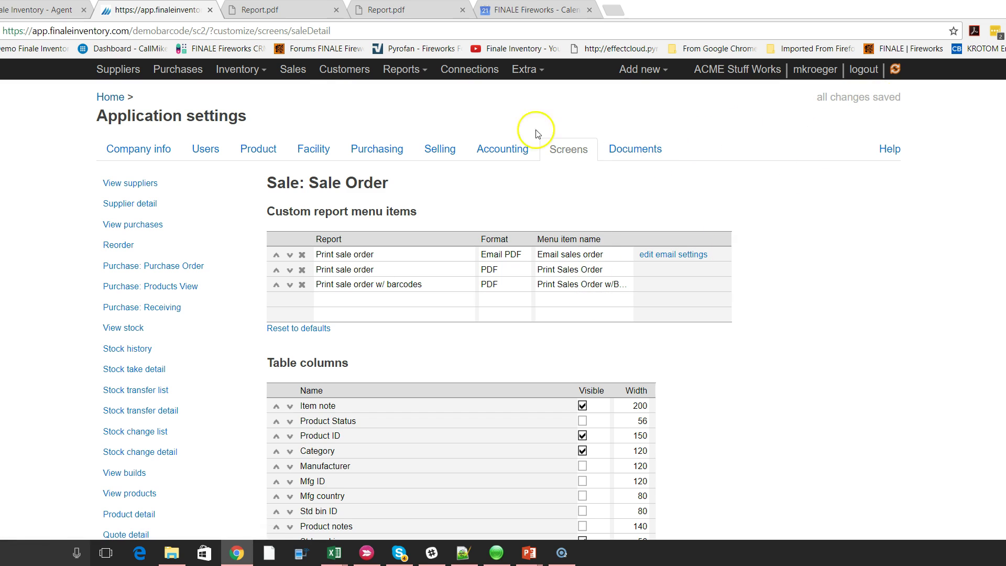
Step: Print sale order 10145 using the new Actions > Print Sales Order w/Barcode item
click(293, 76)
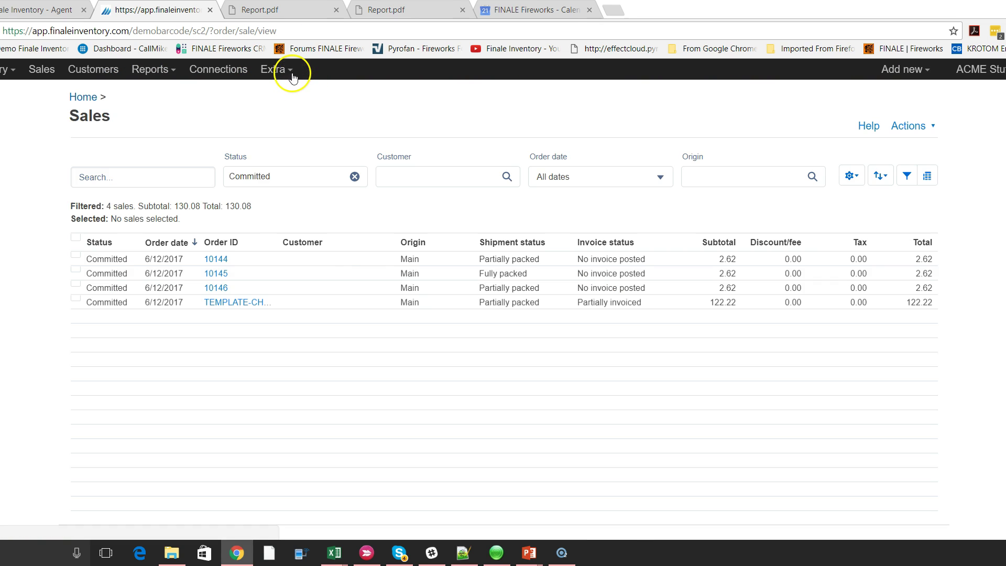
click(220, 275)
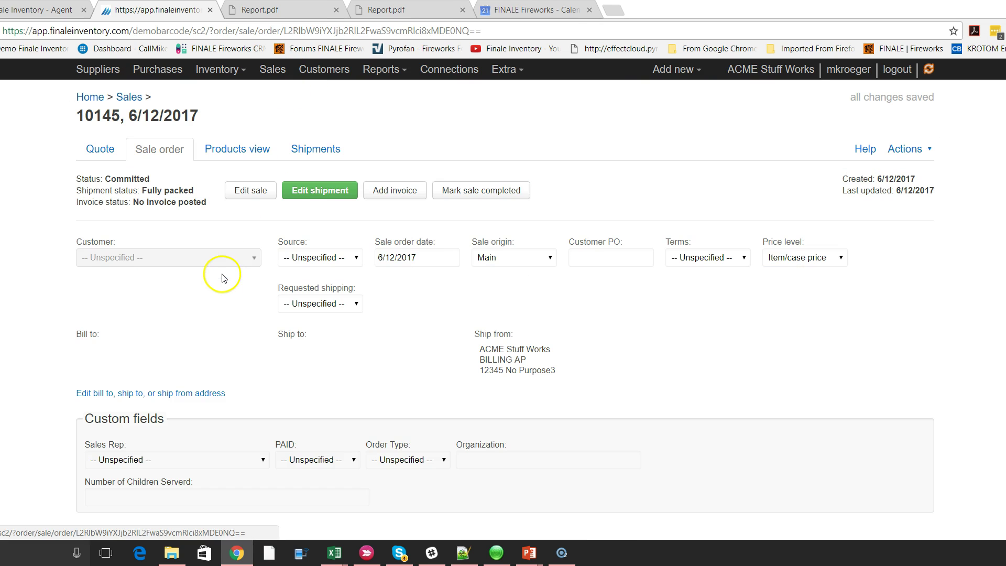
click(924, 153)
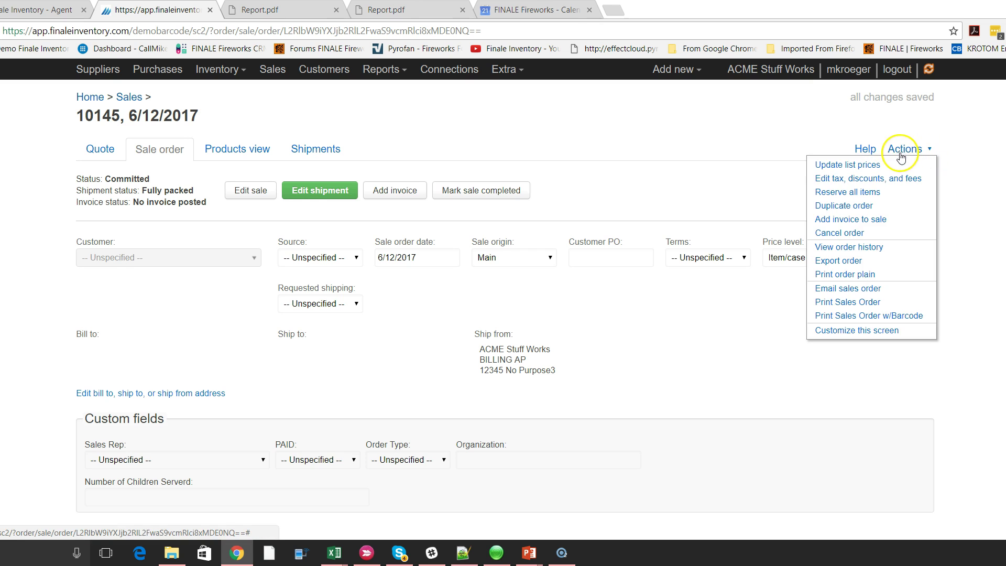
click(919, 316)
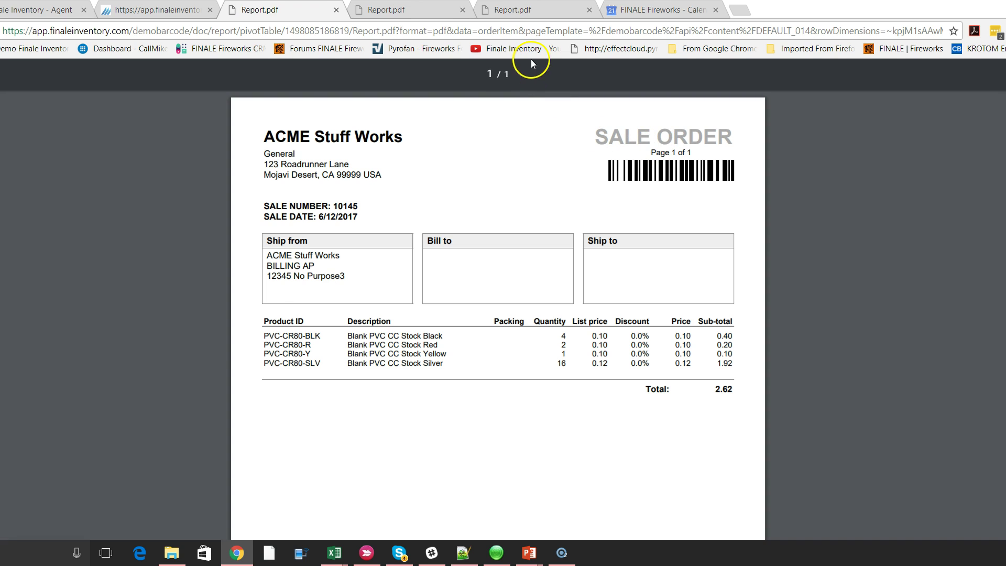
Step: Open purchase order 10075 from Perfect ID Supply and show its Actions, including Print PO with Barcodes
click(173, 12)
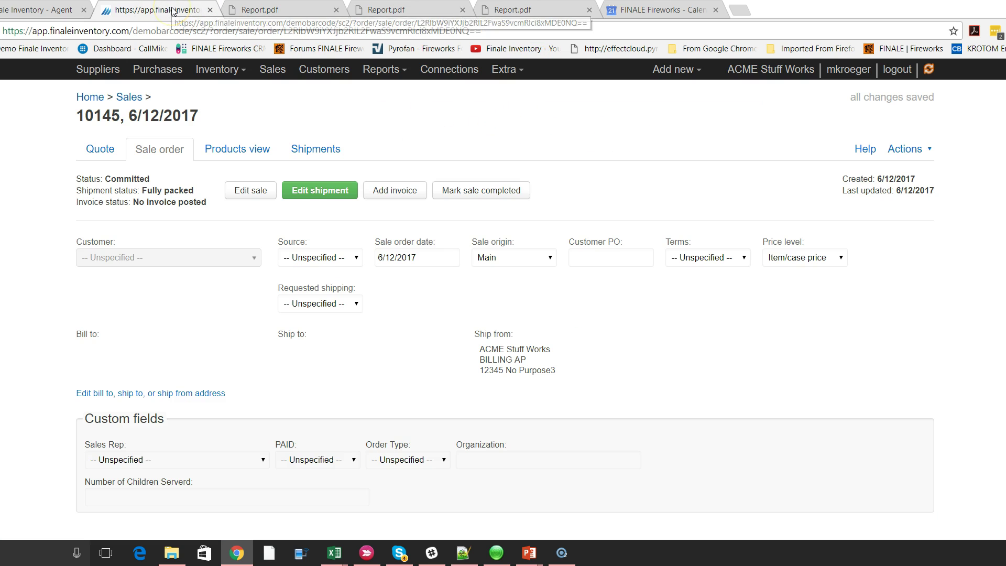
click(905, 149)
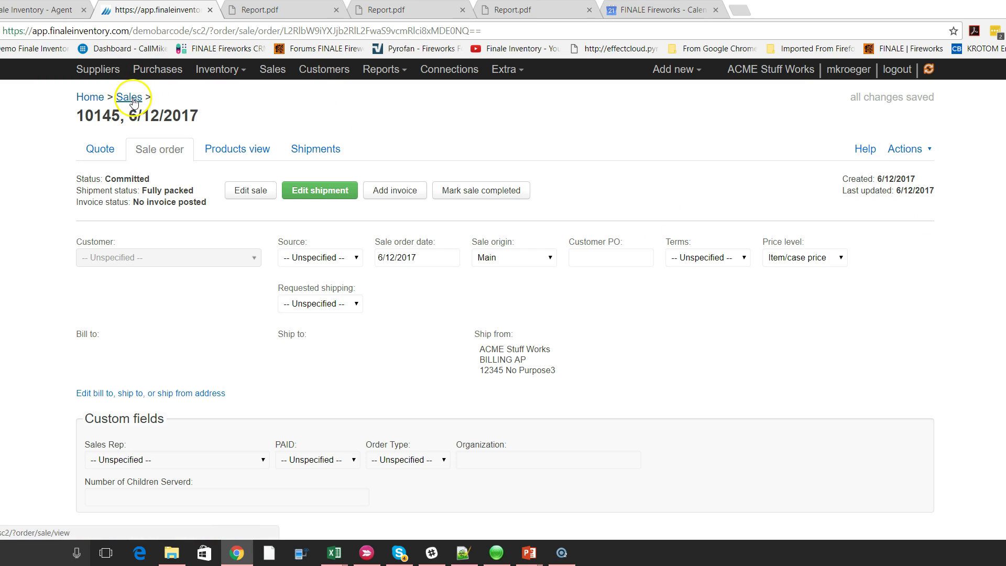
click(295, 148)
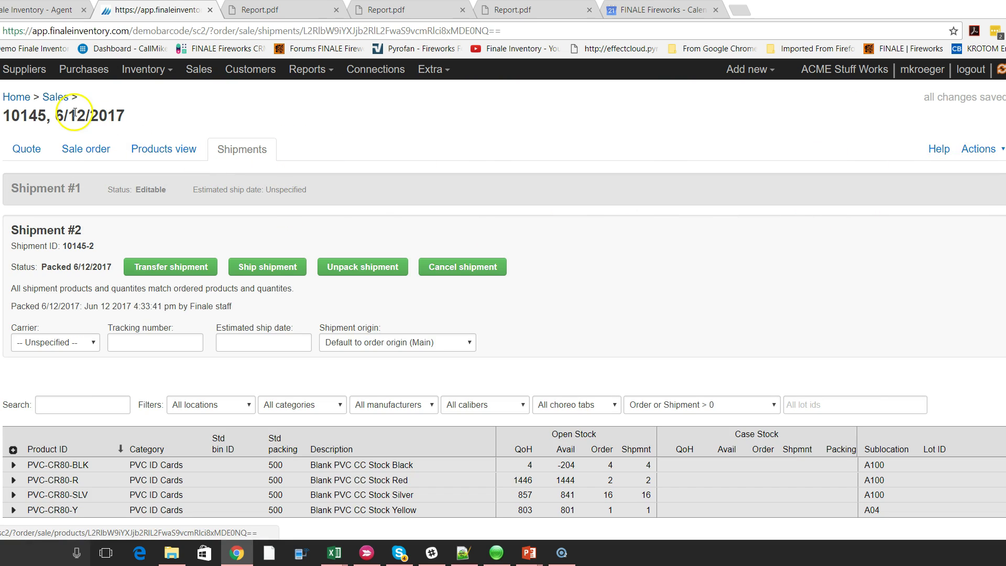
click(76, 78)
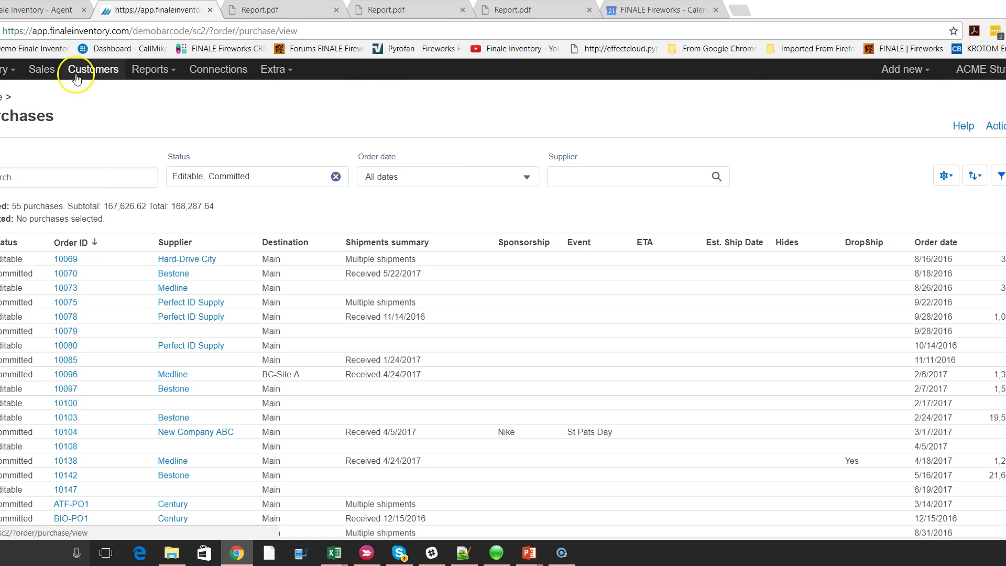
click(67, 304)
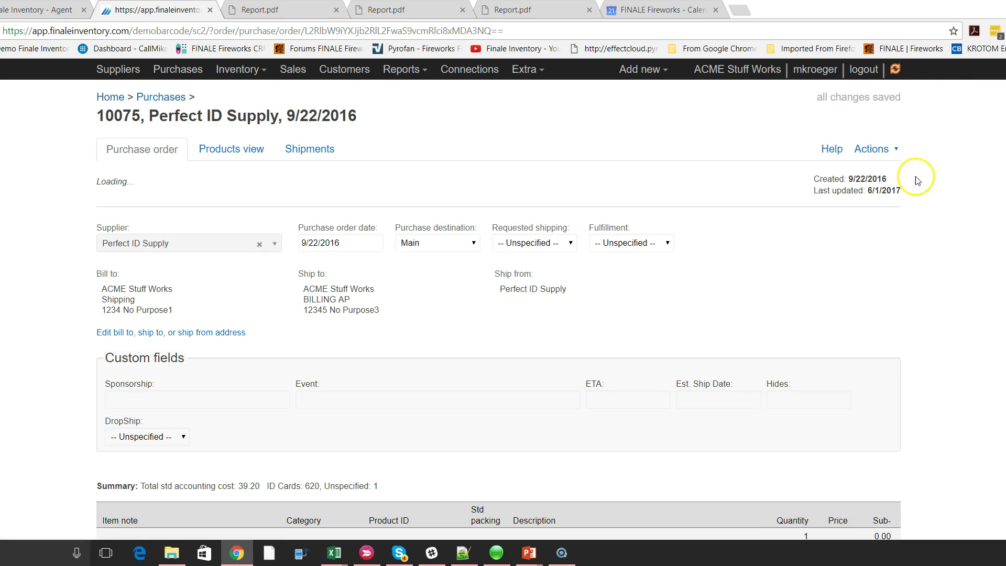
click(873, 150)
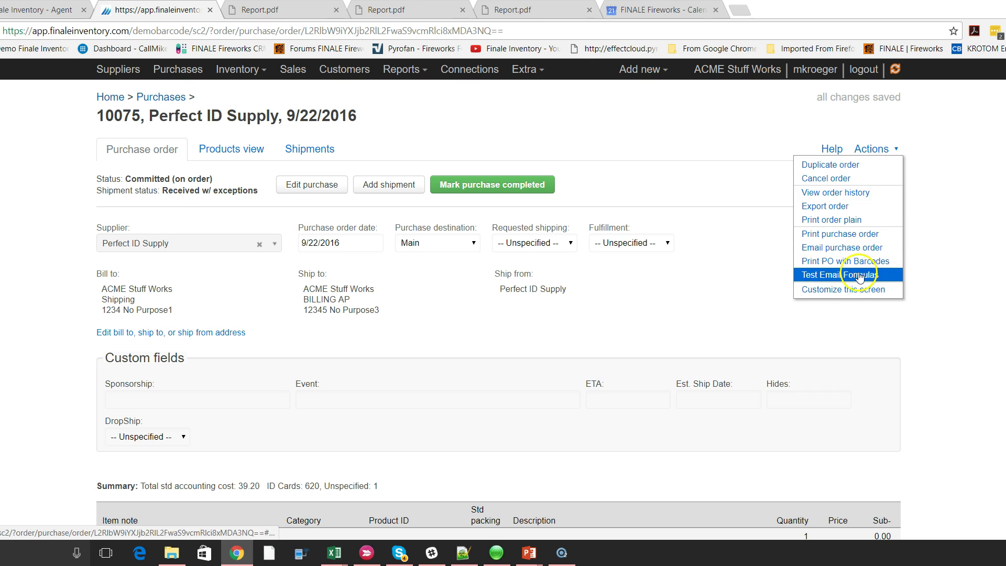